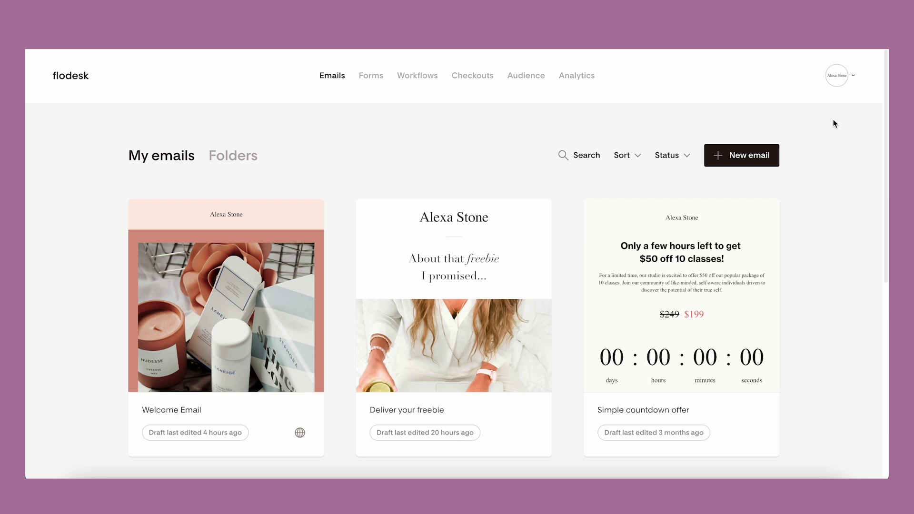
Open Domain setup from the account avatar menu and scroll to the domain verification cards
mouse_move(837, 90)
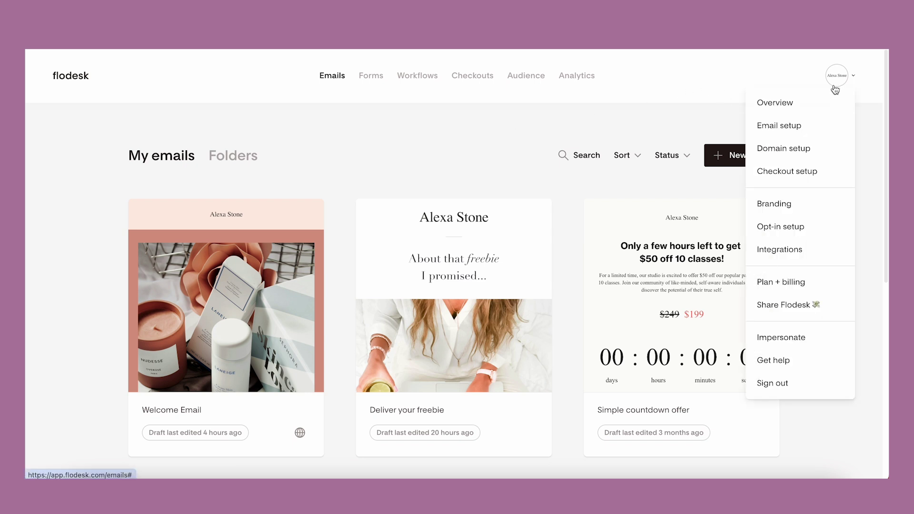
left_click(808, 156)
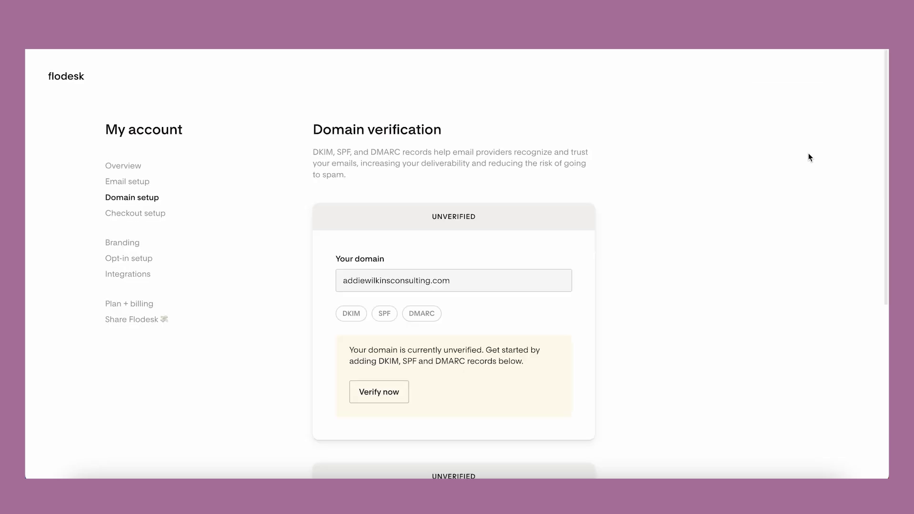
scroll(727, 206, "down", 1)
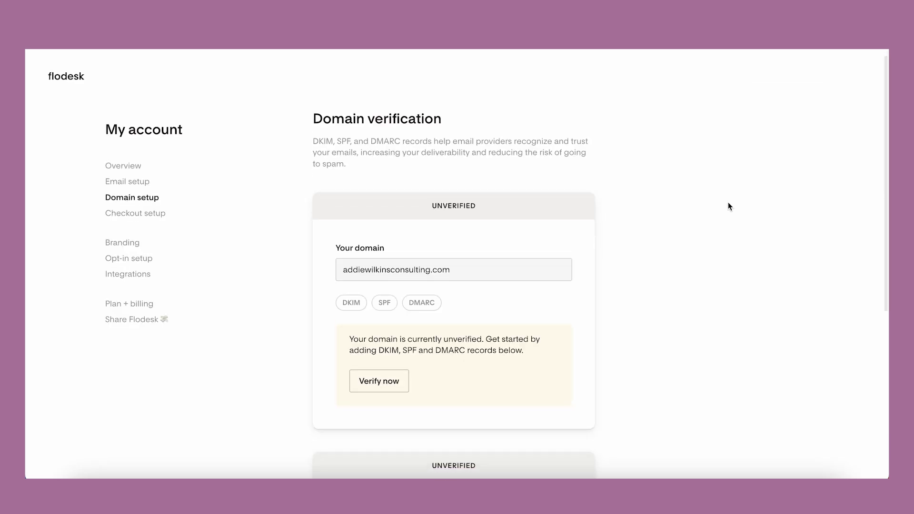
scroll(674, 233, "down", 5)
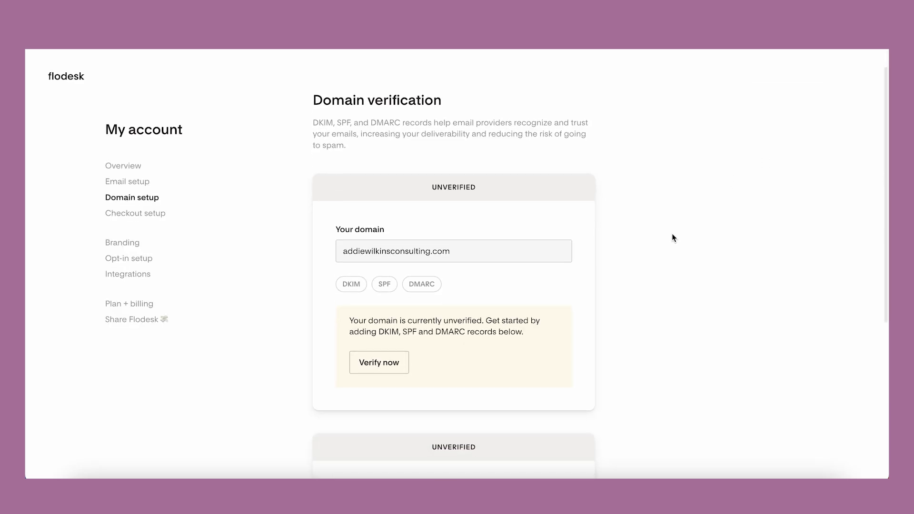
scroll(672, 234, "up", 2)
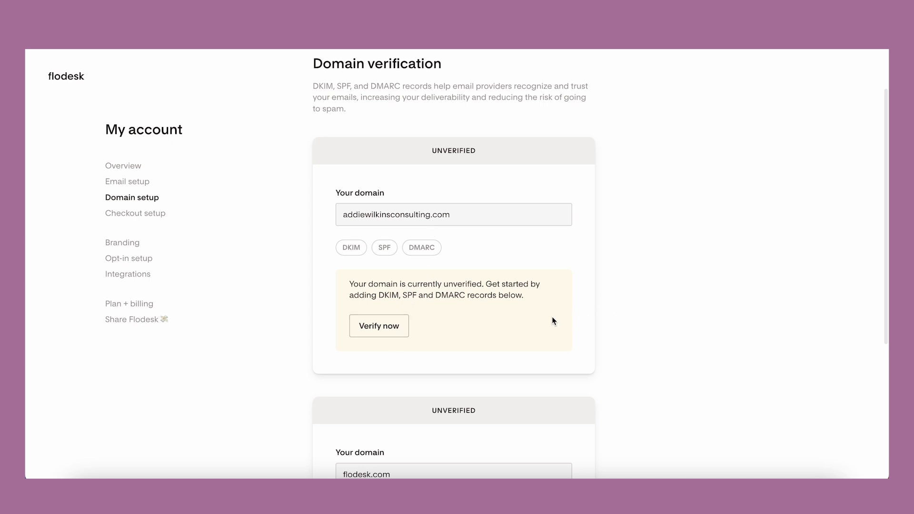
Start verifying addiewilkinsconsulting.com manually and advance to the list of DNS records to copy
left_click(389, 329)
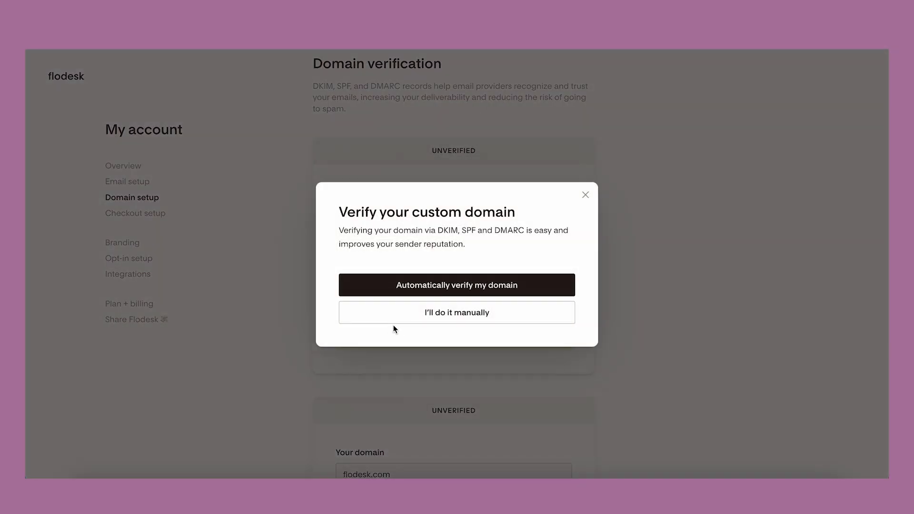
left_click(416, 320)
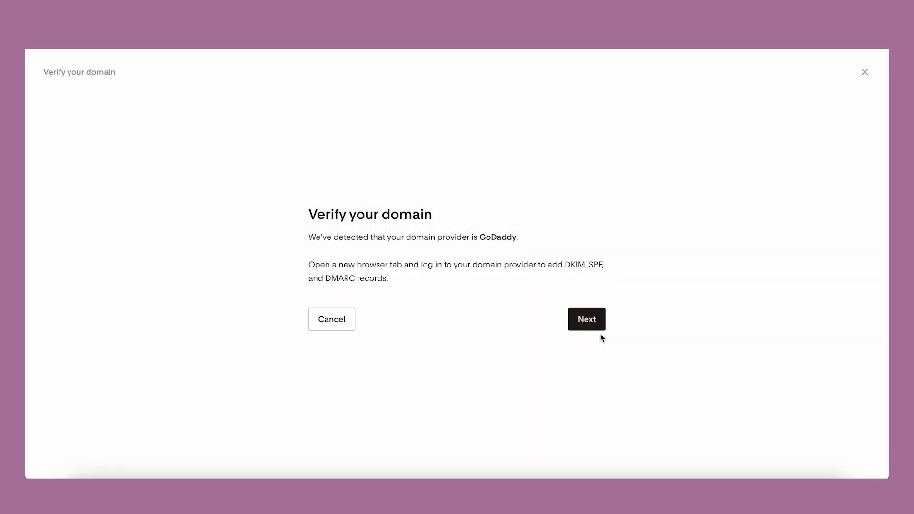
left_click(596, 319)
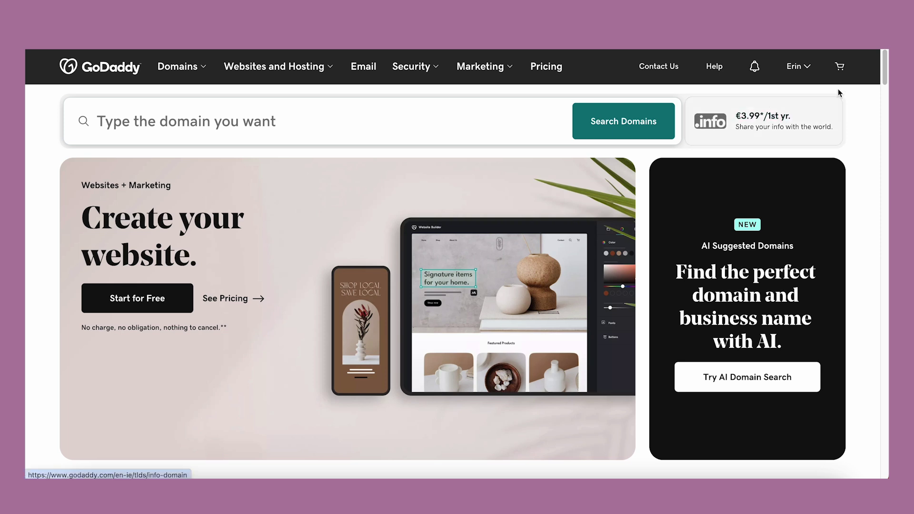
Go to My Products in GoDaddy and open DNS settings for addiewilkinsconsulting.com
left_click(811, 77)
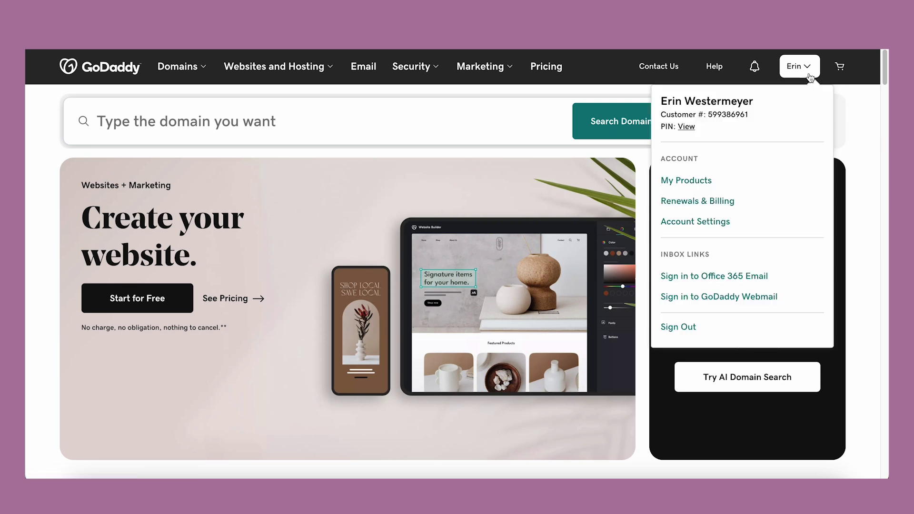
left_click(692, 181)
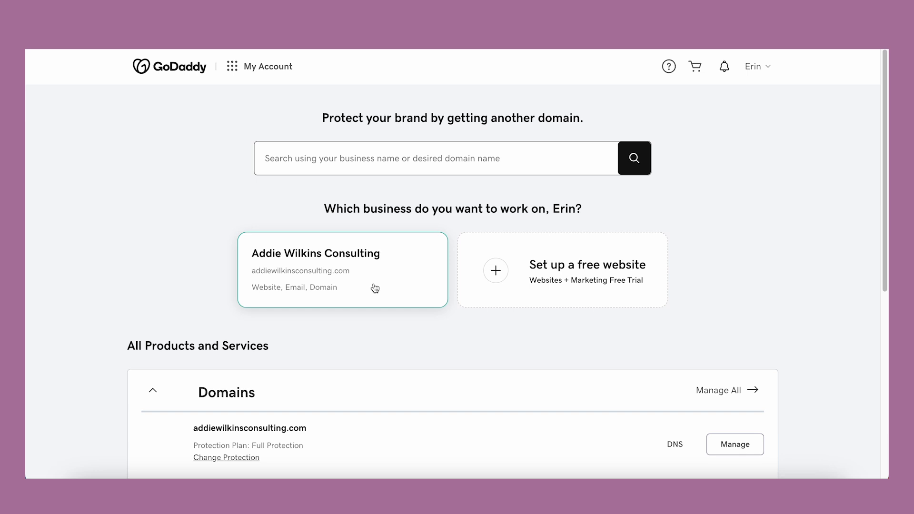
left_click_drag(375, 288, 593, 363)
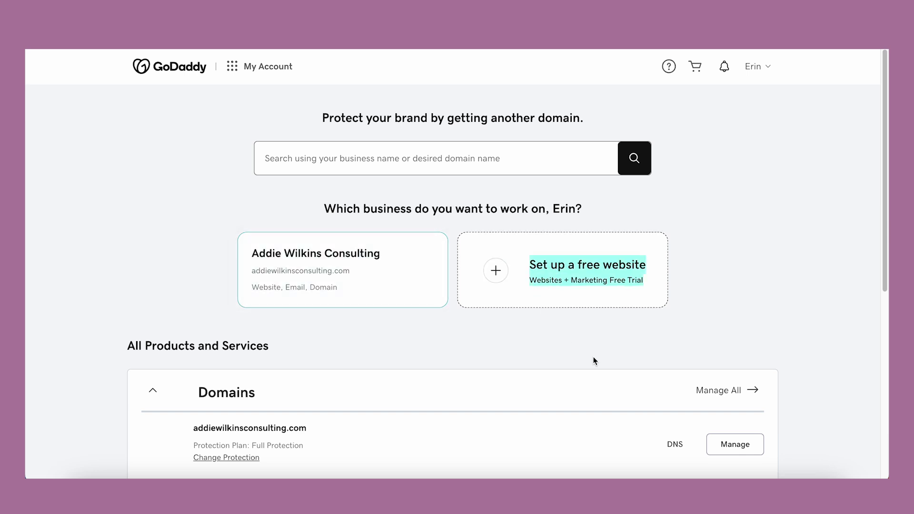
left_click(675, 444)
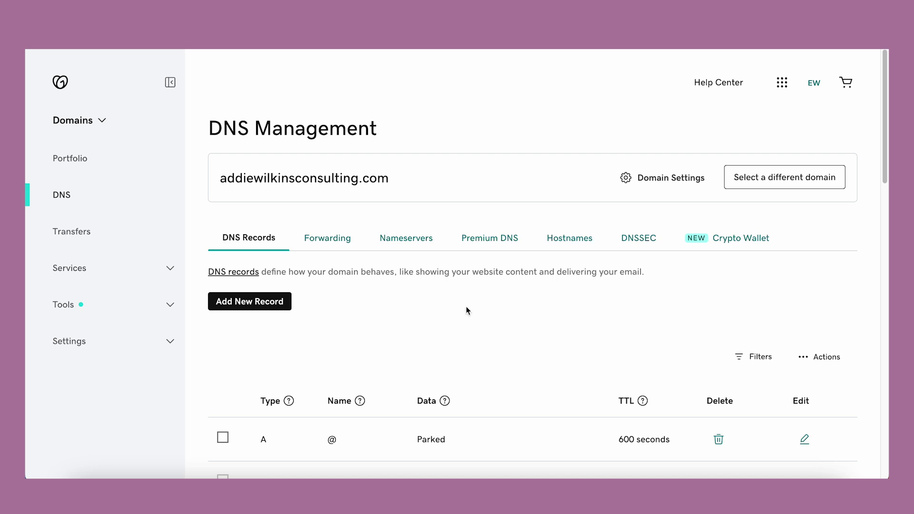
Copy the DKIM host name from Flodesk's records list for pasting into GoDaddy
left_click(154, 50)
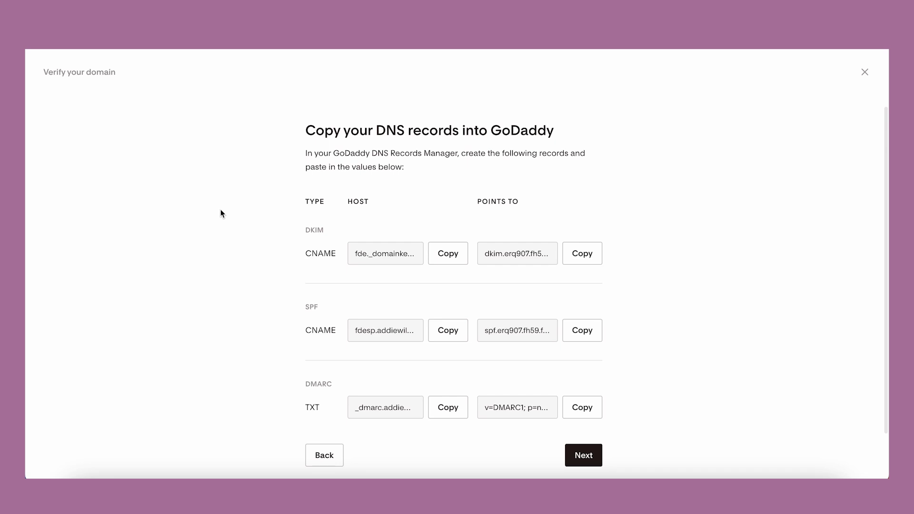
left_click(453, 260)
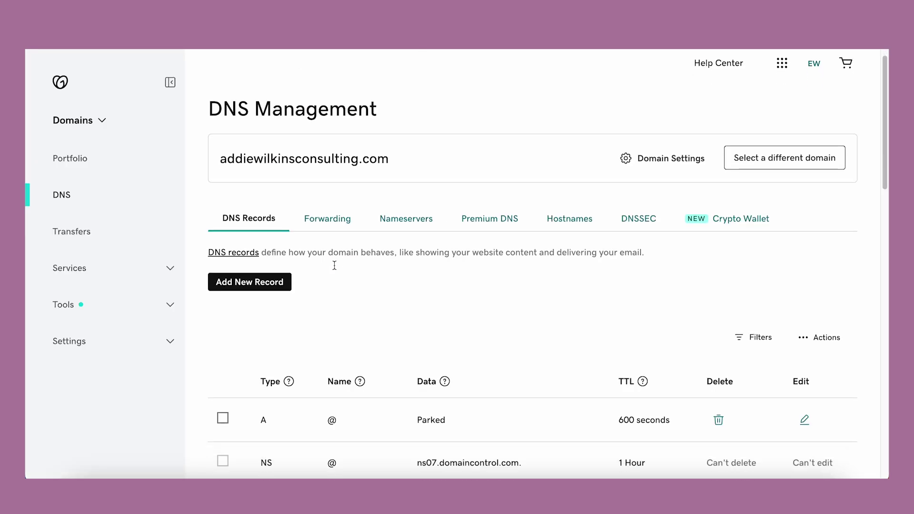
scroll(334, 265, "down", 1)
Add a new CNAME record named with the pasted DKIM host fde._domainkey
left_click(279, 271)
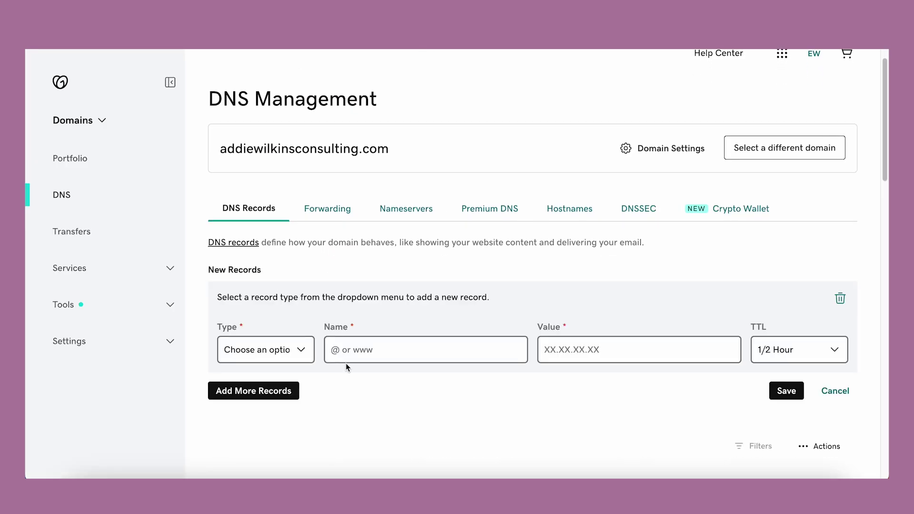
left_click(357, 353)
right_click(358, 353)
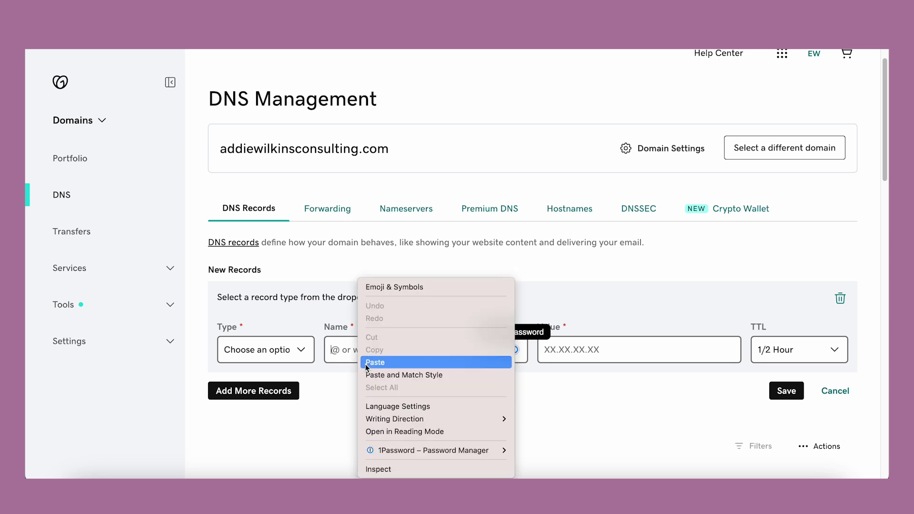
left_click(375, 362)
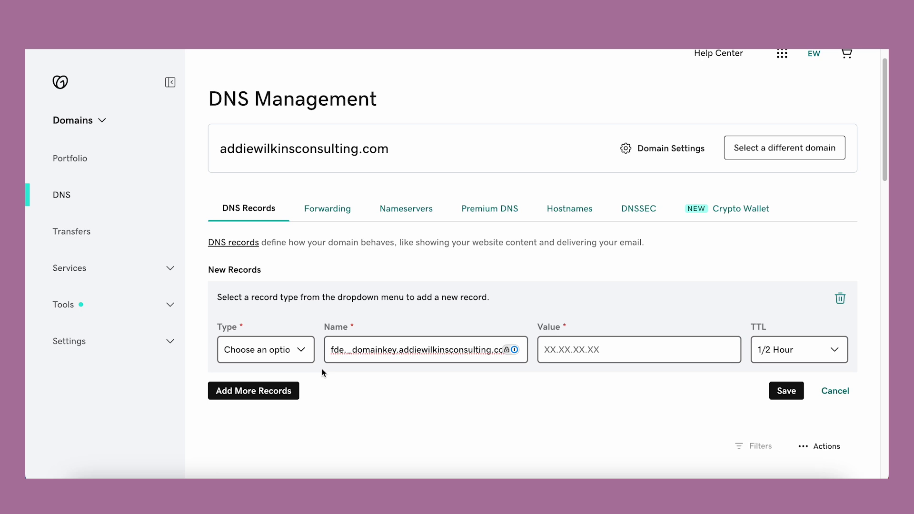
left_click(295, 350)
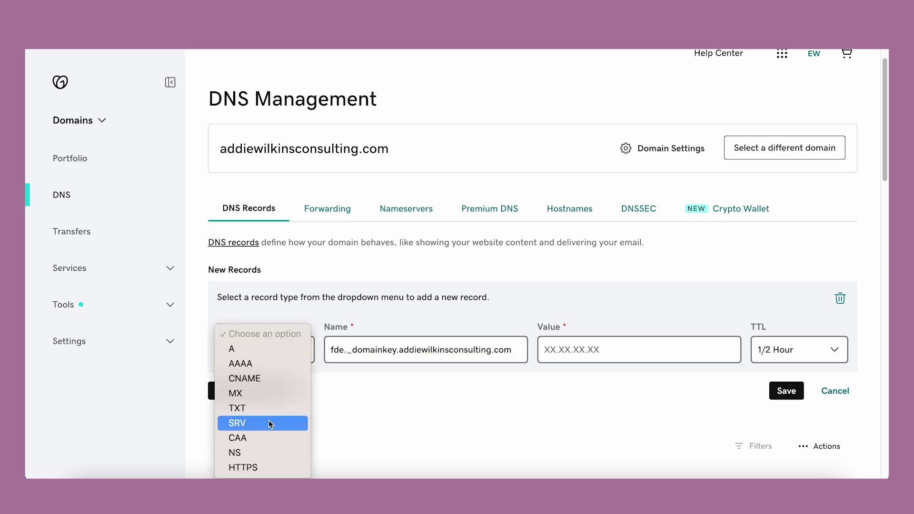
left_click(298, 378)
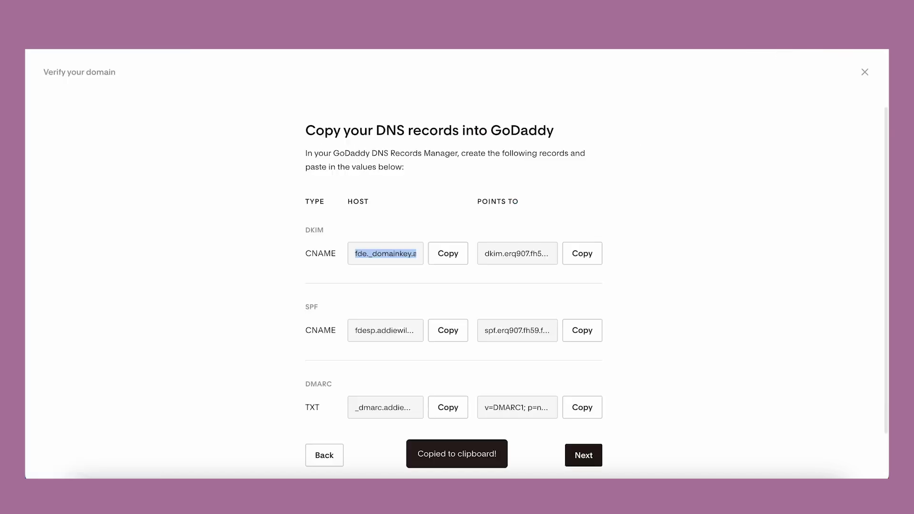
Paste dkim.erq907.fh59.fdske.com as the record value, set a custom 600-second TTL, and save
left_click(584, 263)
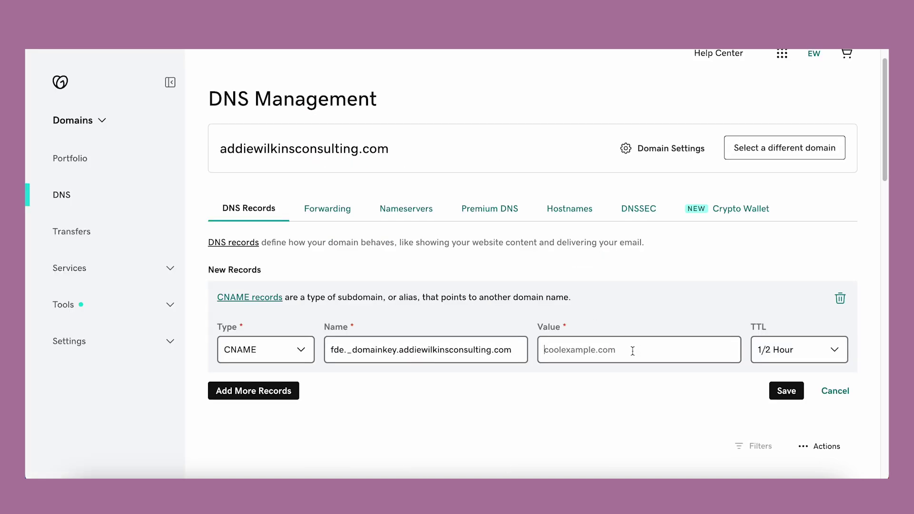
right_click(633, 349)
left_click(656, 367)
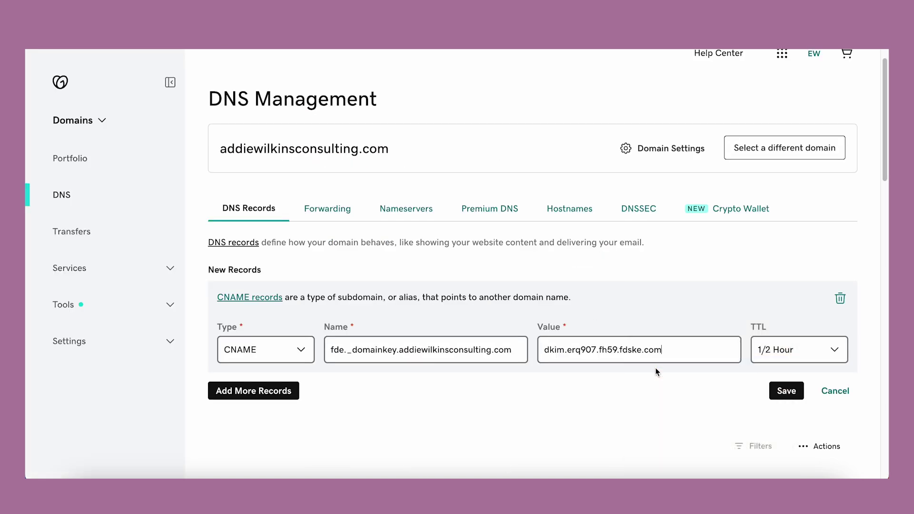
left_click(767, 358)
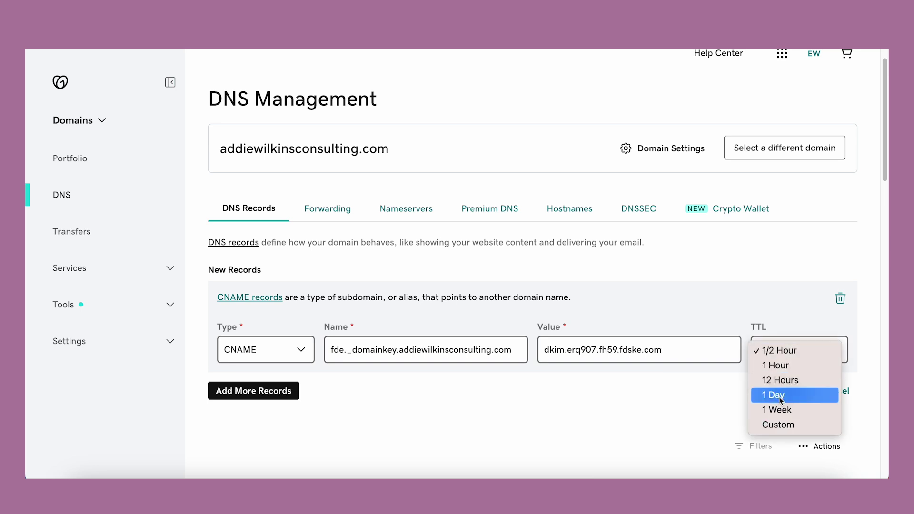
left_click(795, 427)
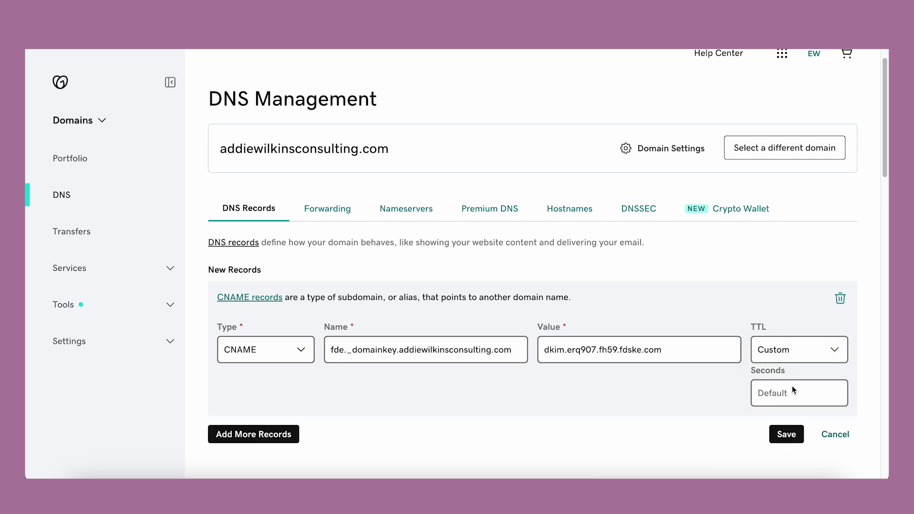
type("600")
left_click(786, 437)
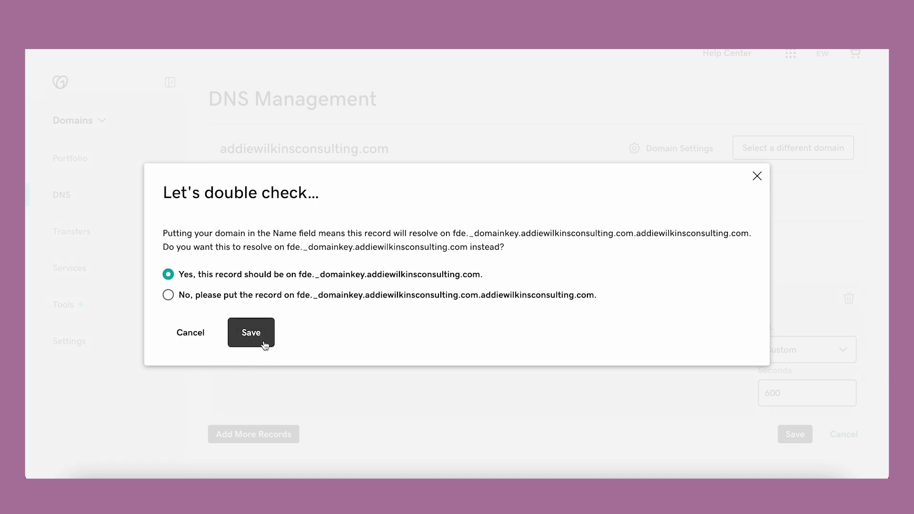
Confirm the record belongs on fde._domainkey.addiewilkinsconsulting.com
left_click(251, 333)
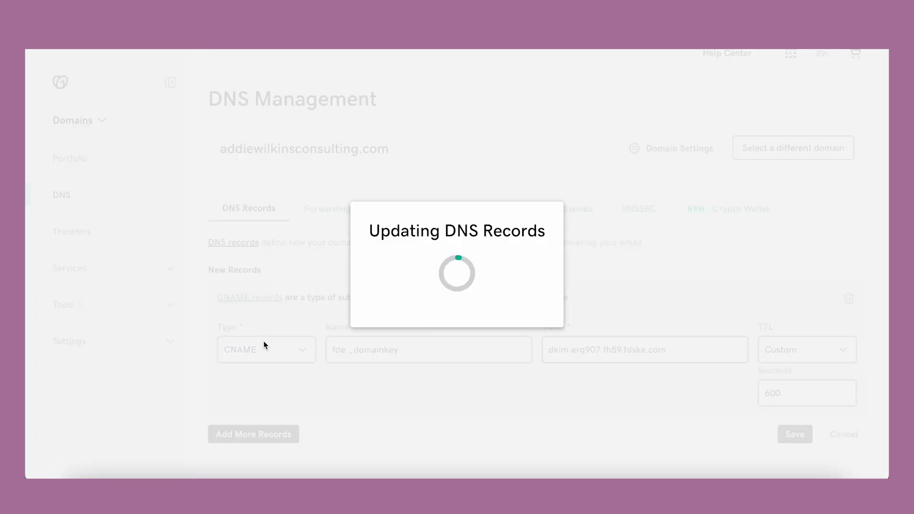
scroll(721, 355, "down", 2)
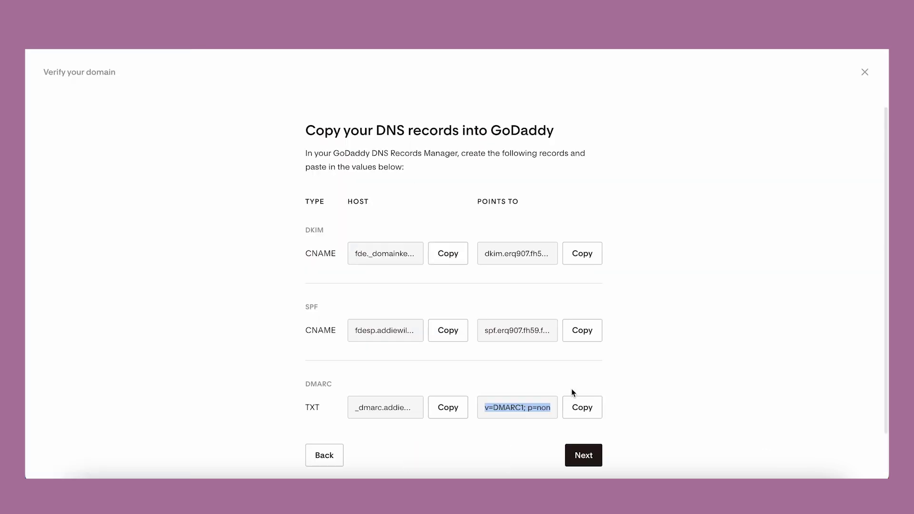
Submit the added DNS records so Flodesk begins verifying the domain
left_click(598, 463)
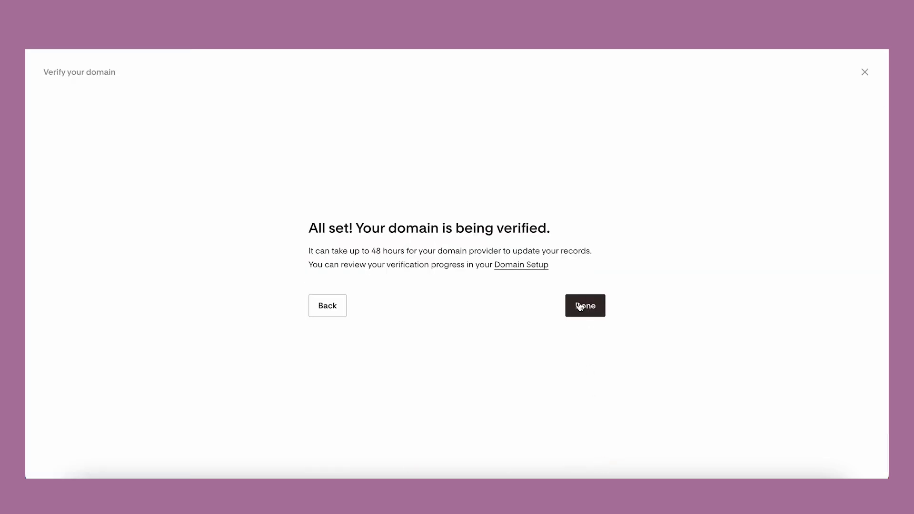
left_click(580, 307)
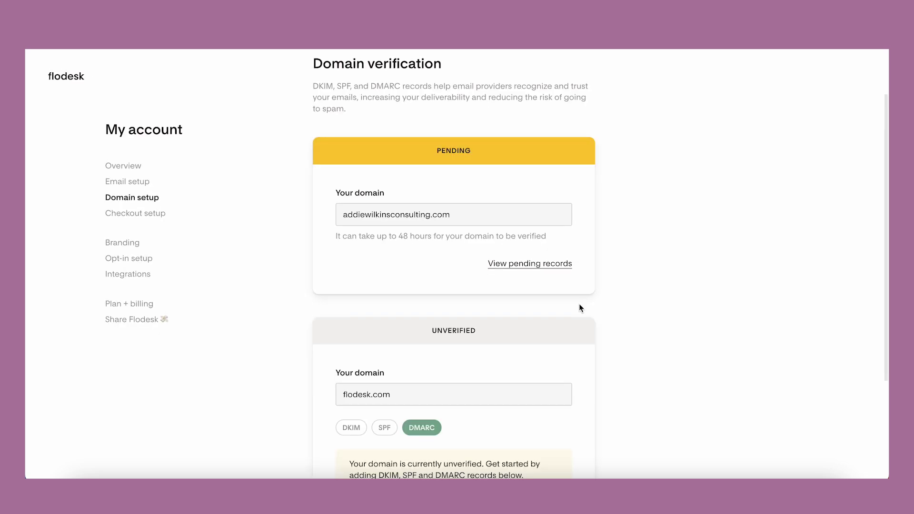